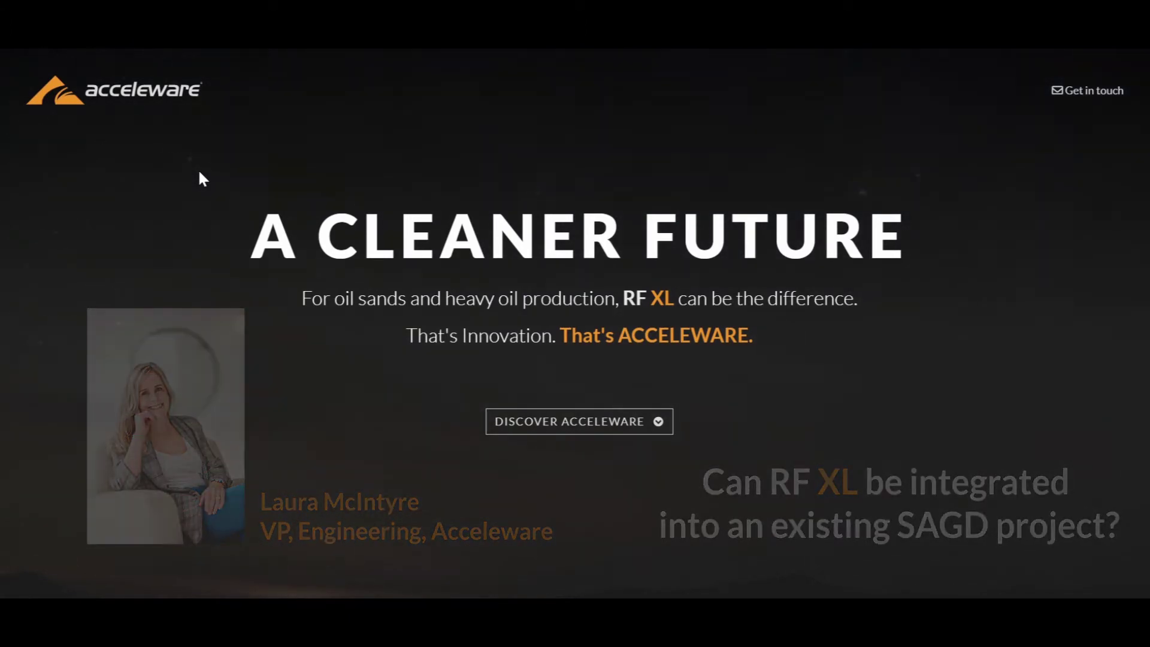
scroll(200, 178, down, 2)
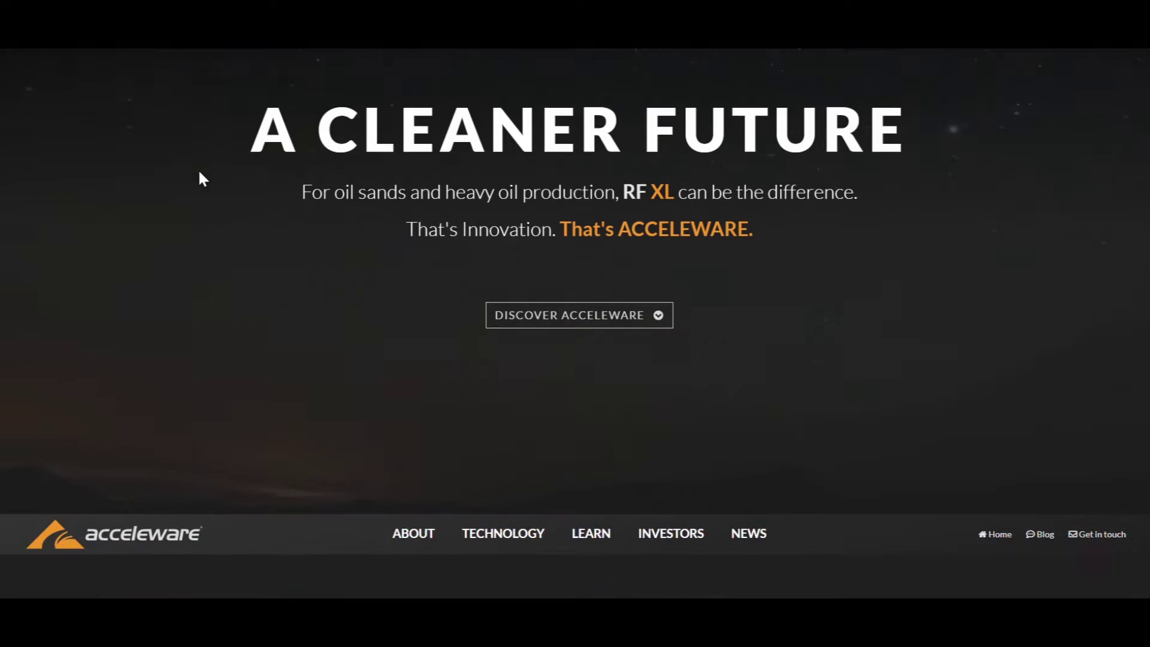
scroll(199, 179, down, 4)
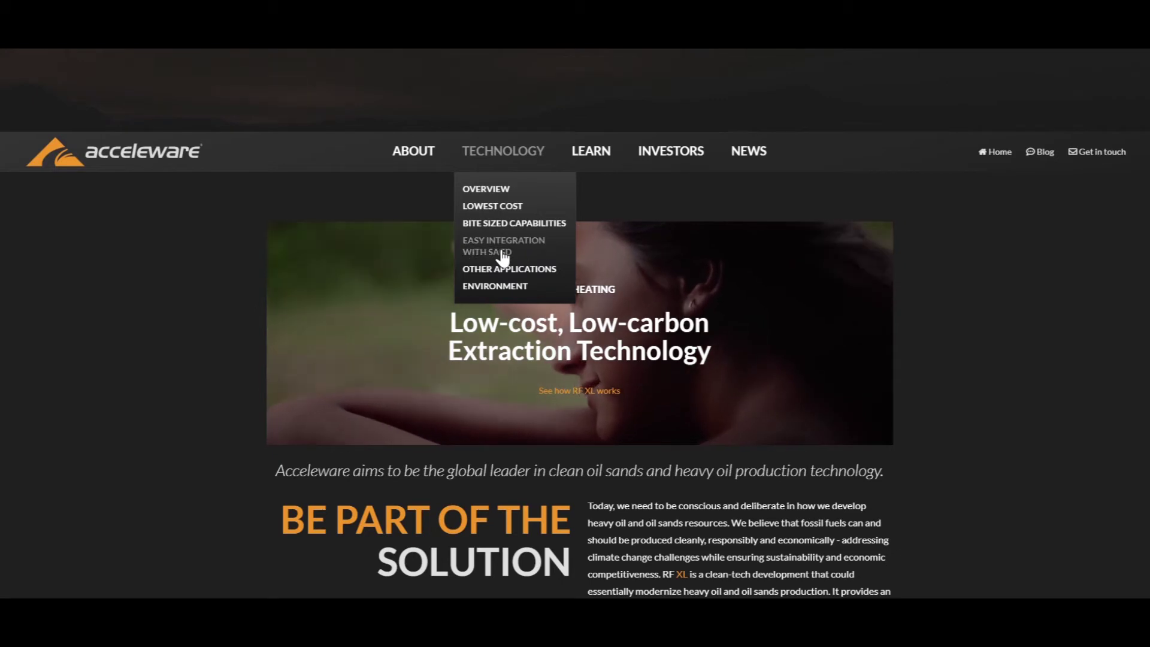
Step: Navigate to the Easy Integration with SAGD page from the Technology dropdown
click(501, 258)
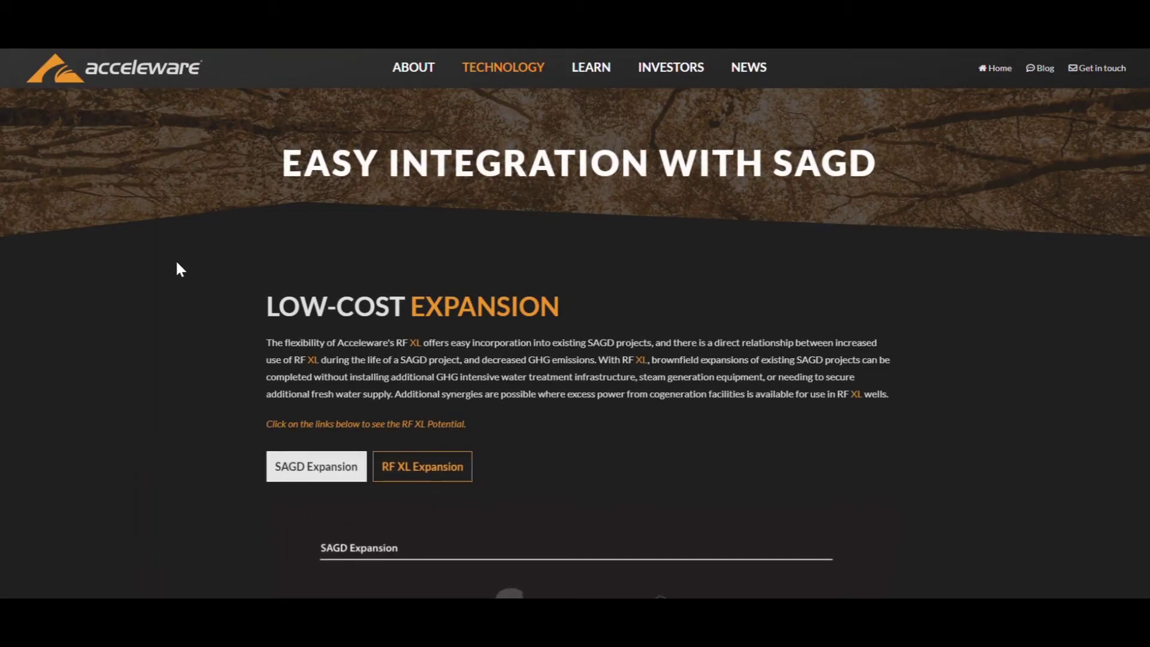
scroll(178, 269, down, 2)
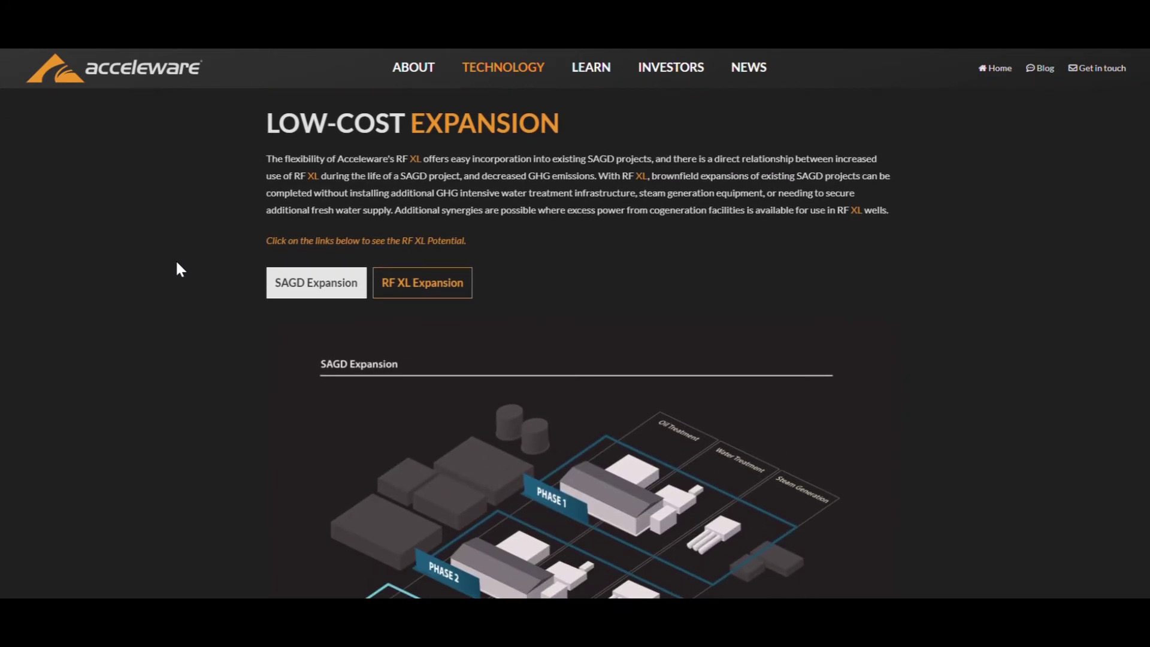
scroll(177, 268, down, 1)
scroll(177, 269, down, 1)
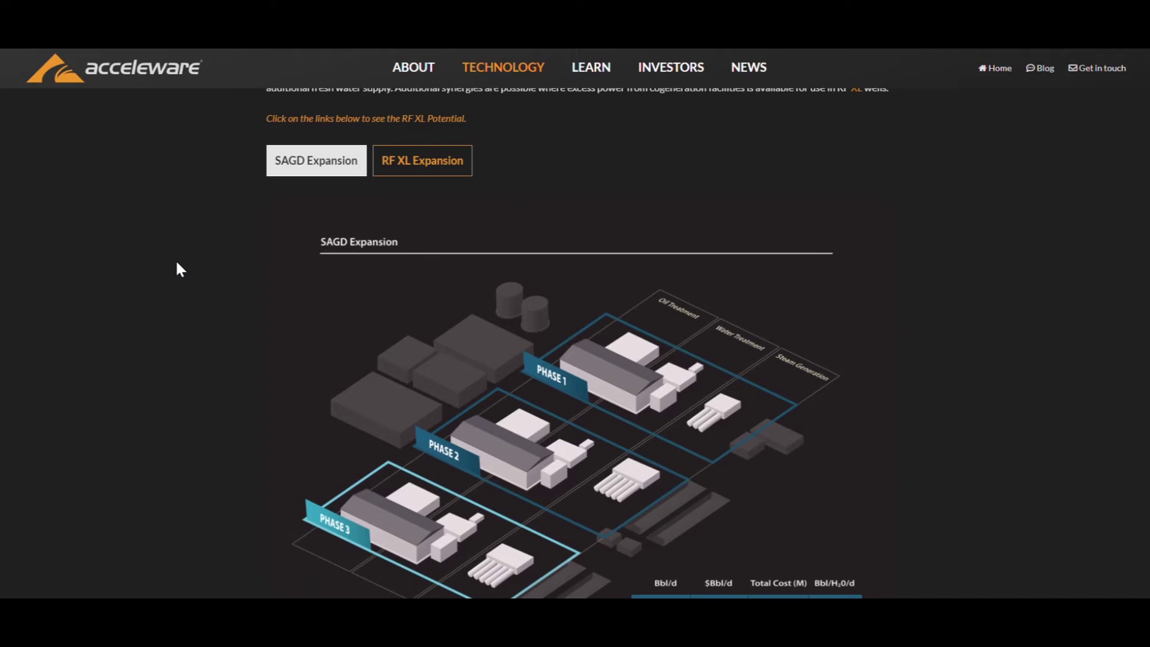
scroll(177, 269, down, 1)
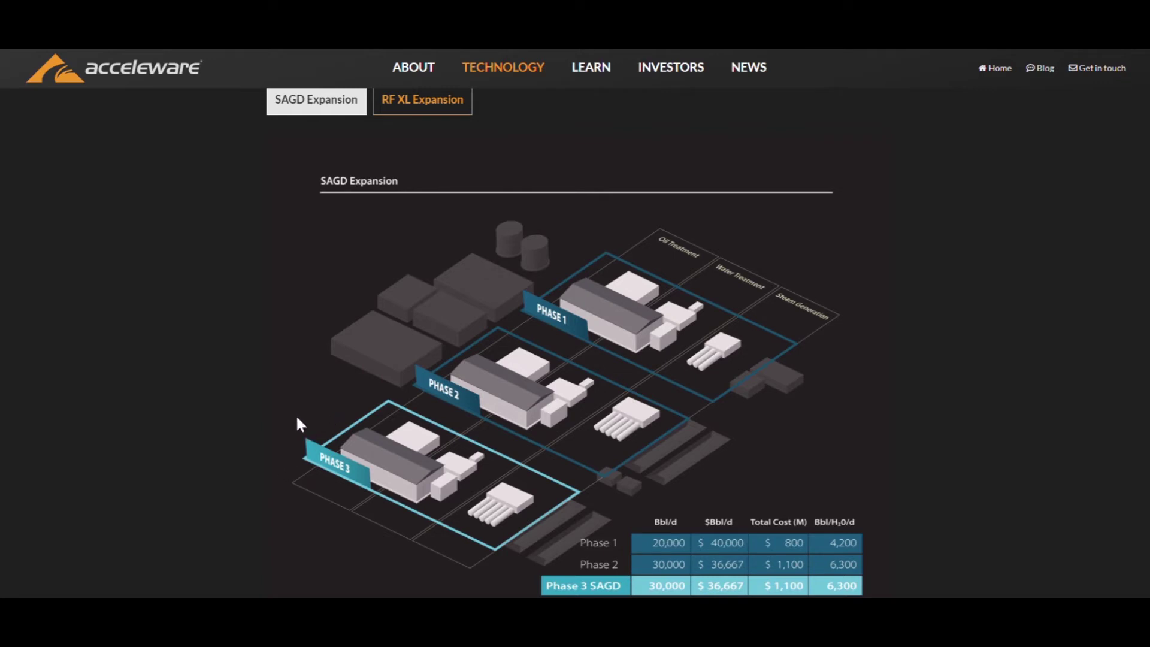
Step: Toggle between the RF XL and SAGD Expansion diagrams to compare costs, ending on RF XL ($525M, zero water)
click(421, 107)
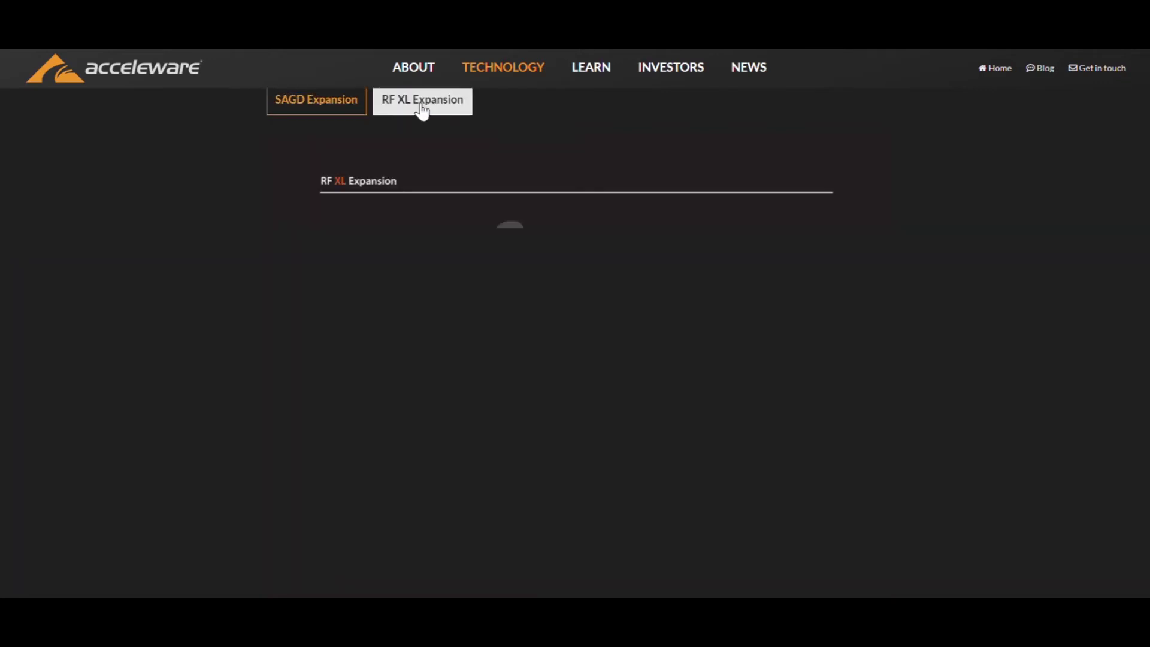
scroll(331, 334, down, 1)
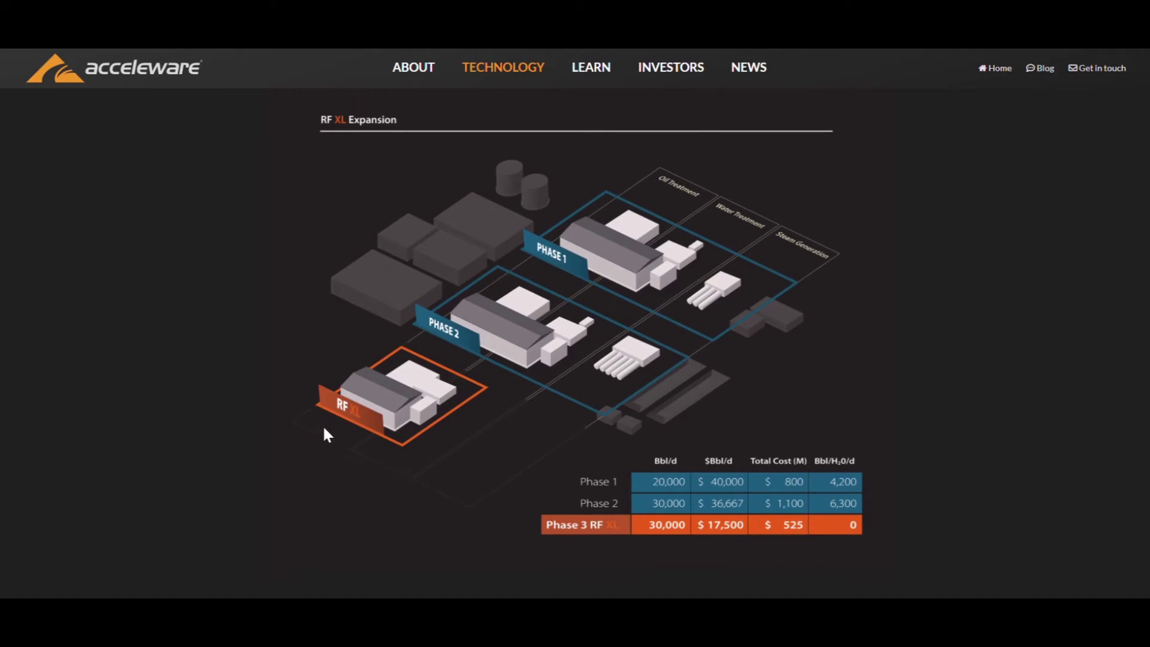
scroll(327, 337, up, 1)
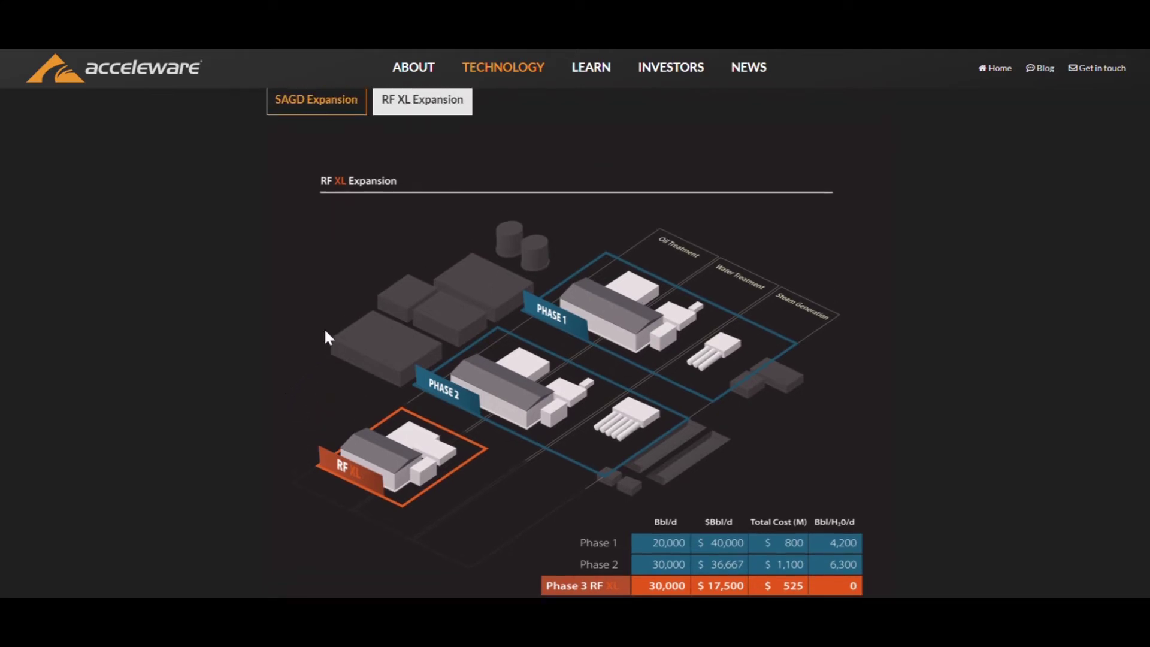
click(355, 111)
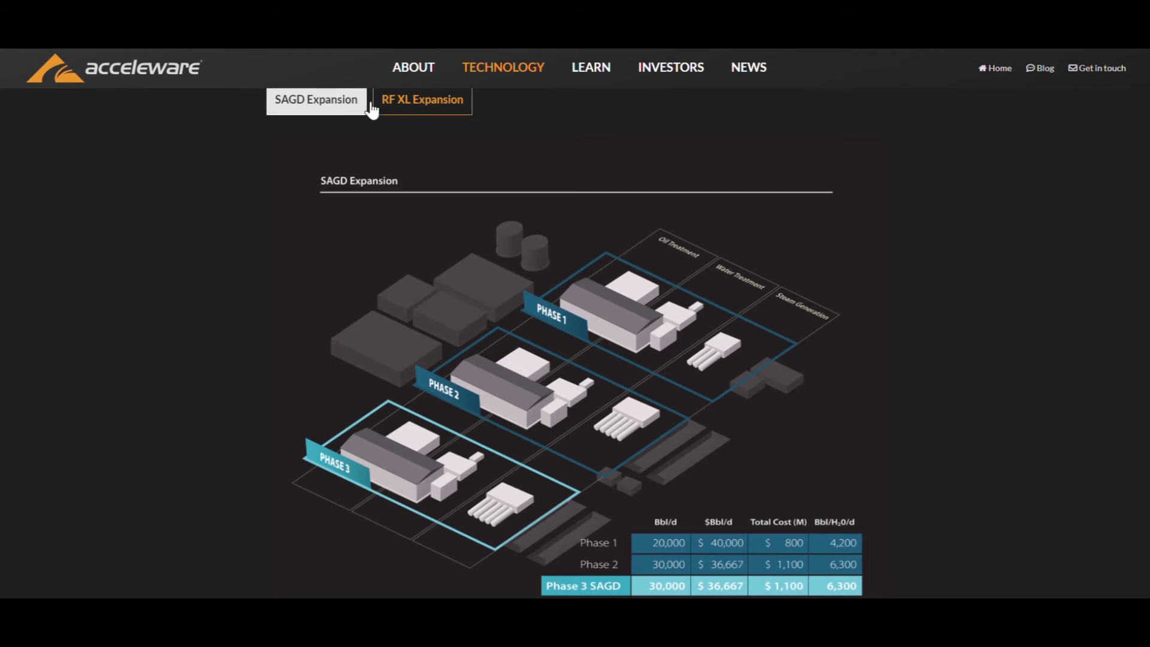
click(430, 108)
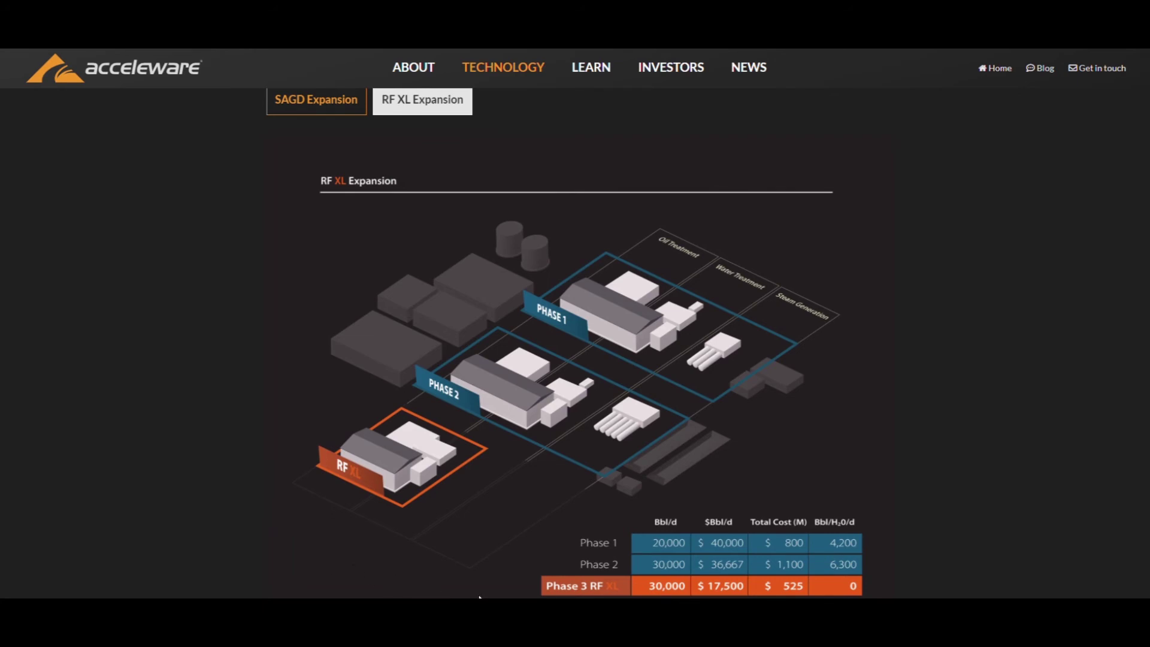
click(347, 115)
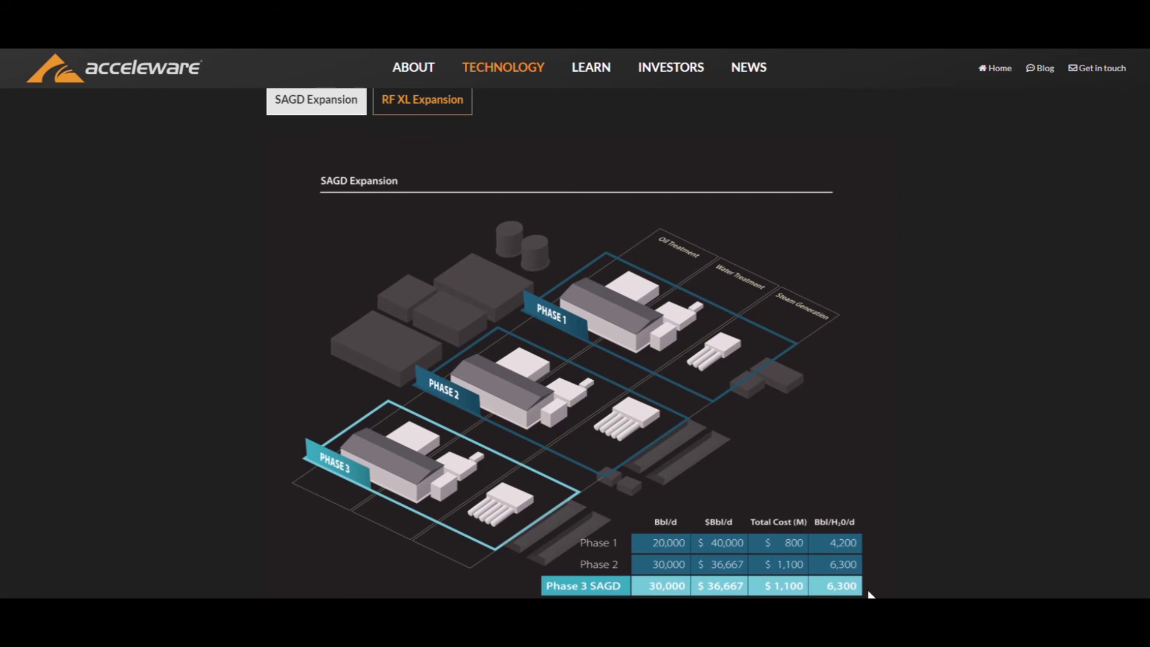
click(456, 114)
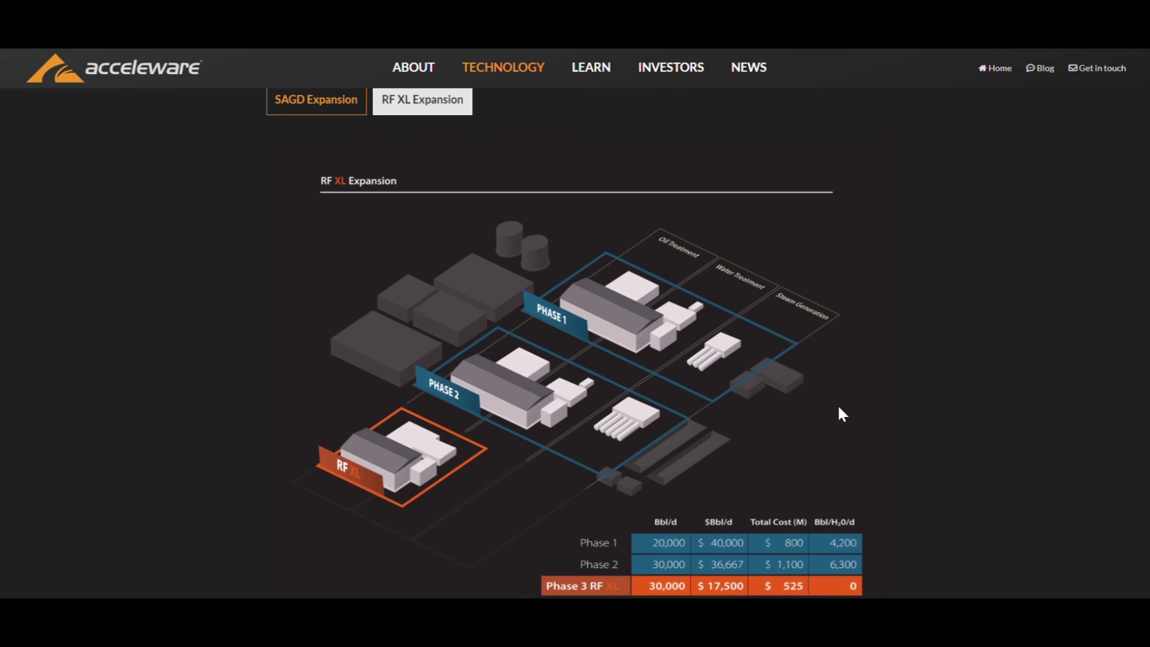
scroll(839, 407, up, 4)
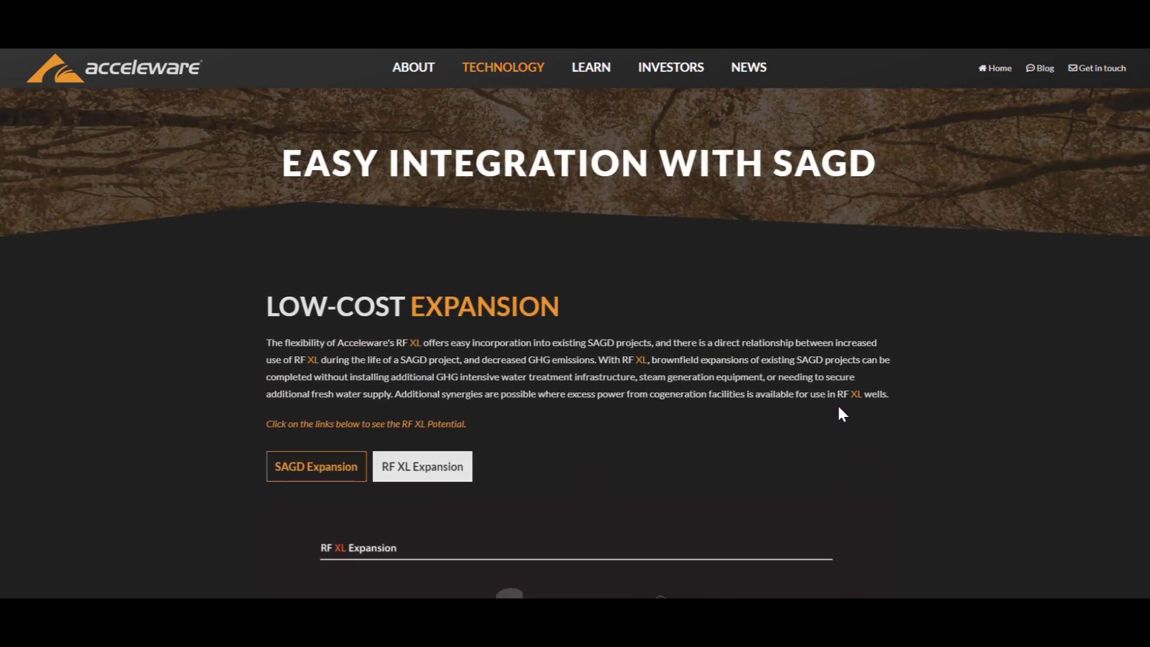